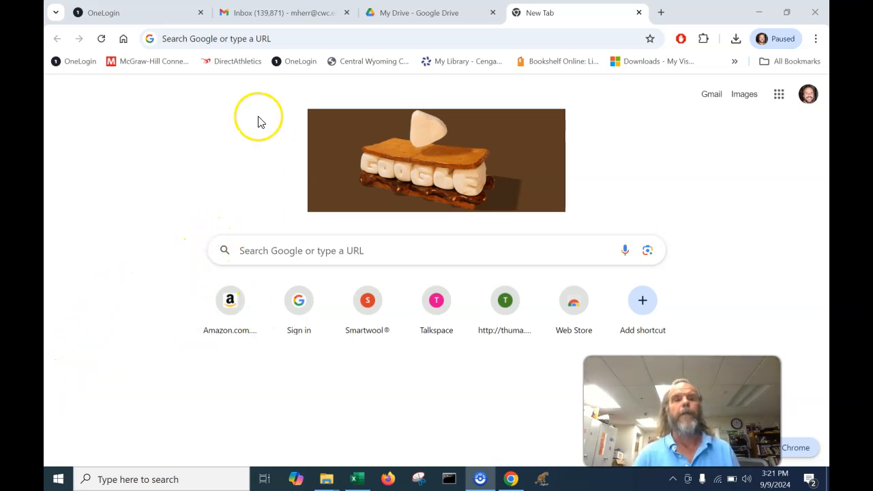
- Search the web for "download windows 11" and open Microsoft's Download Windows 11 page
{"action": "left_click", "coordinate": [273, 39]}
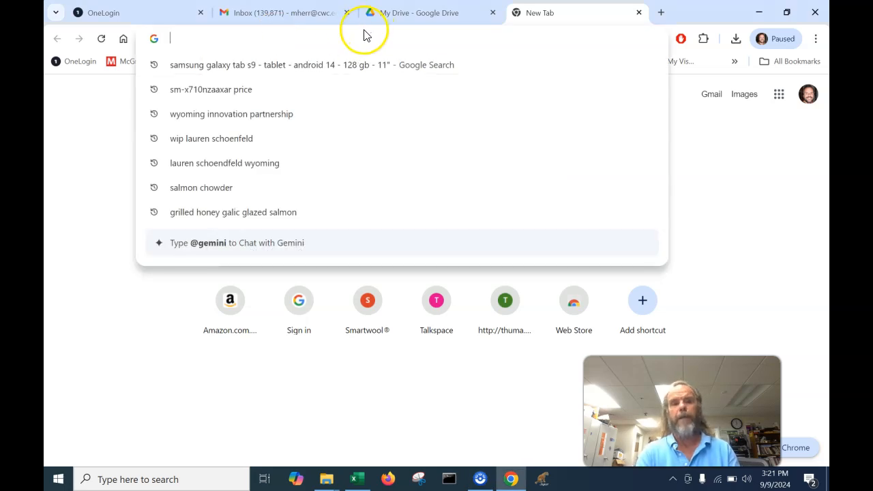
{"action": "type", "text": "download"}
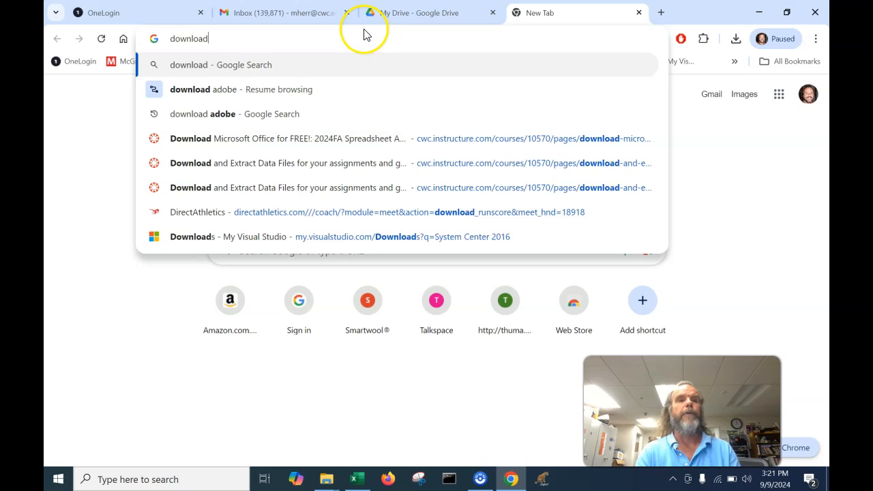
{"action": "type", "text": " windows"}
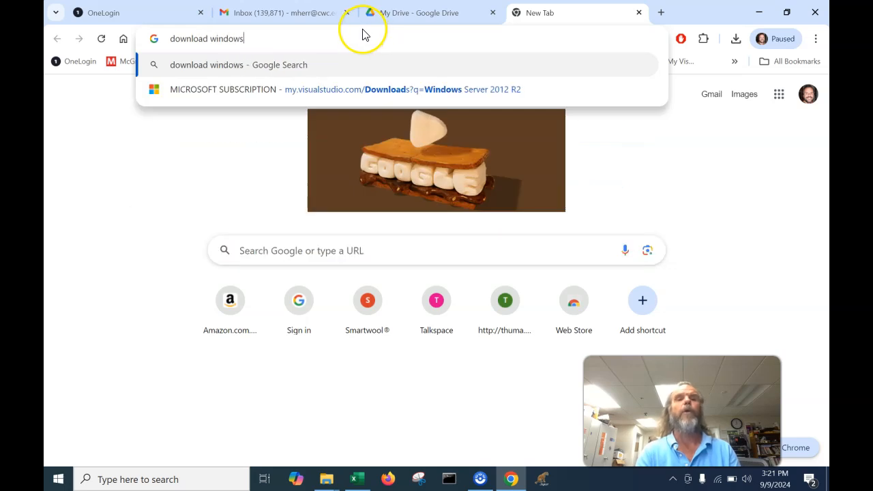
{"action": "type", "text": " 11"}
{"action": "key", "text": "Return"}
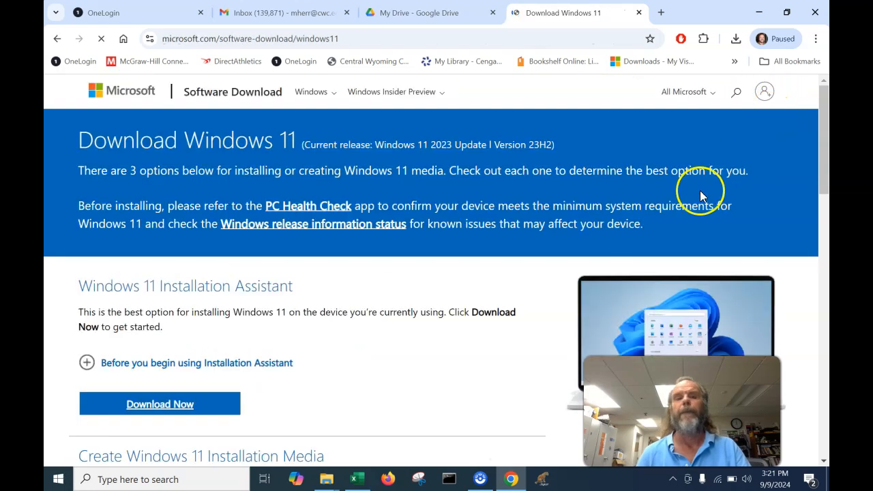
- Review the Windows 11 installation options and read the expanded prerequisites for using the media creation tool
{"action": "scroll", "coordinate": [321, 293], "scroll_direction": "down", "scroll_amount": 2}
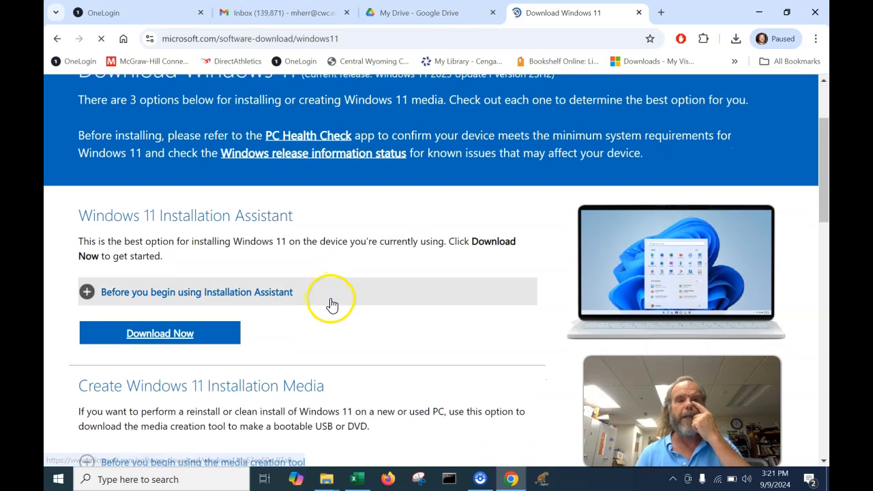
{"action": "scroll", "coordinate": [332, 303], "scroll_direction": "down", "scroll_amount": 3}
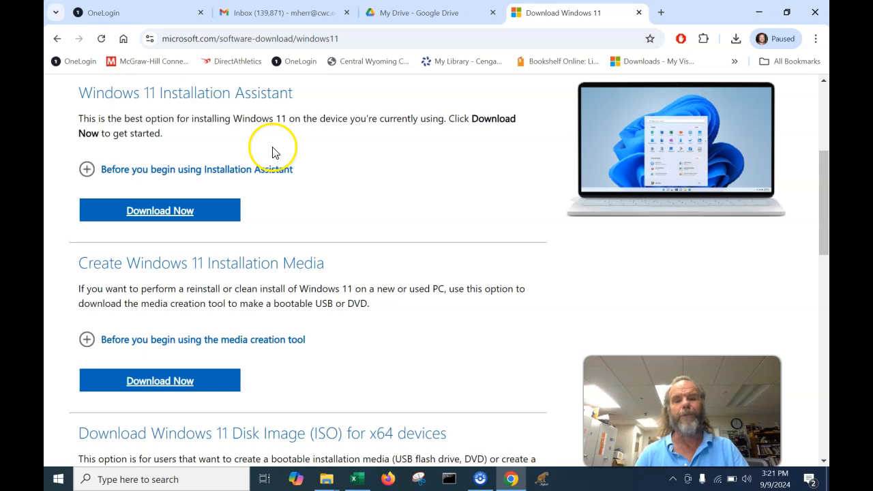
{"action": "scroll", "coordinate": [272, 153], "scroll_direction": "down", "scroll_amount": 1}
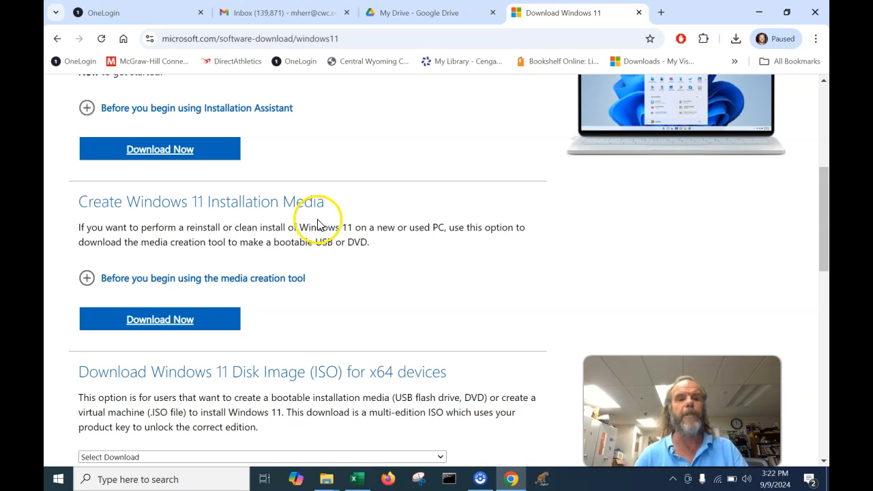
{"action": "left_click", "coordinate": [110, 280]}
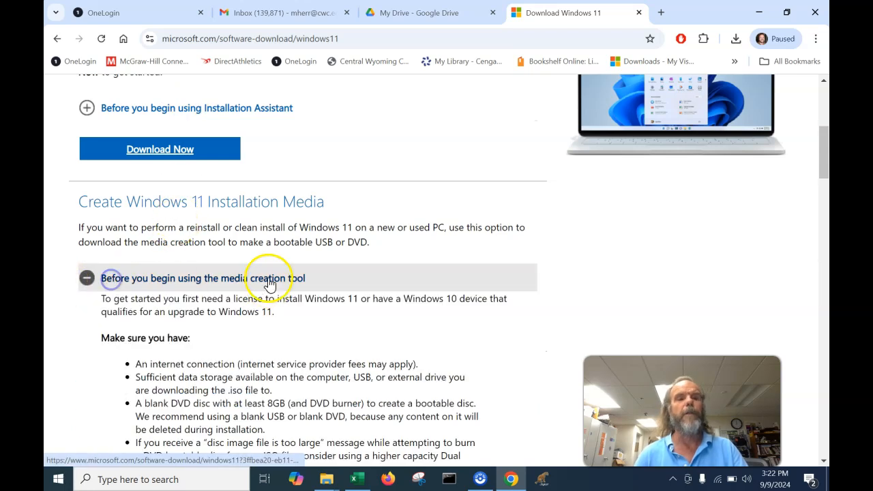
{"action": "scroll", "coordinate": [270, 285], "scroll_direction": "down", "scroll_amount": 3}
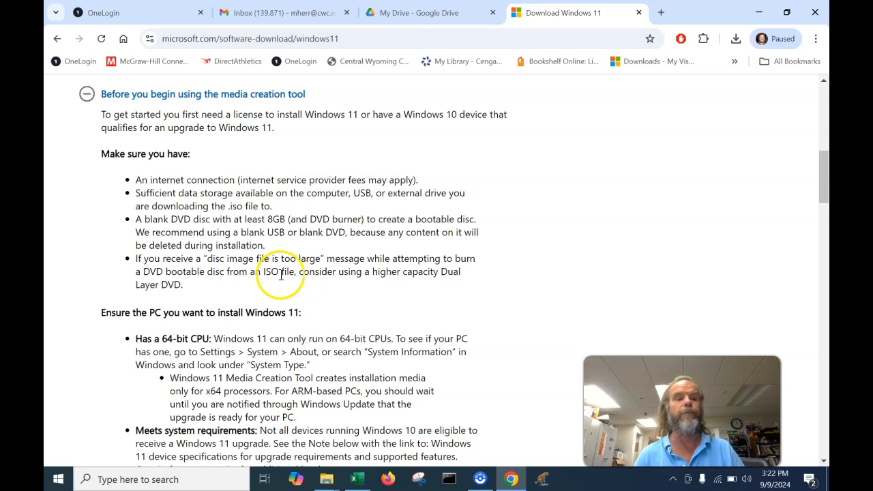
{"action": "scroll", "coordinate": [170, 239], "scroll_direction": "down", "scroll_amount": 3}
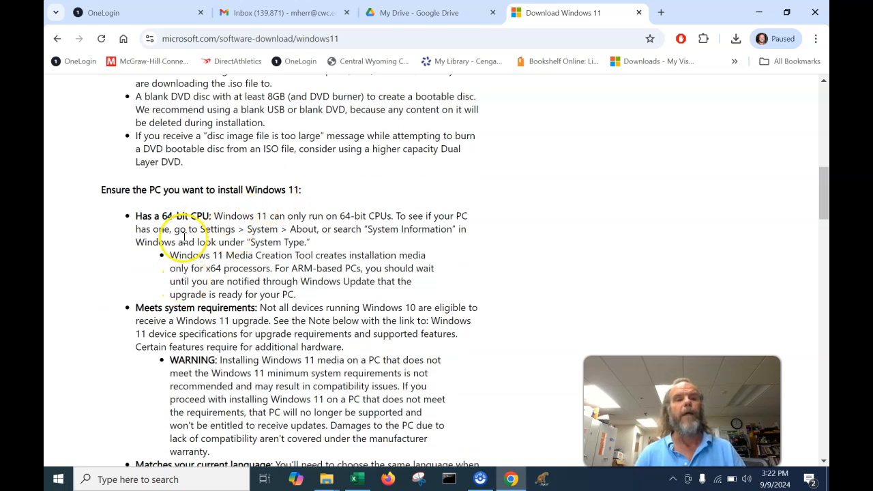
{"action": "scroll", "coordinate": [184, 238], "scroll_direction": "down", "scroll_amount": 3}
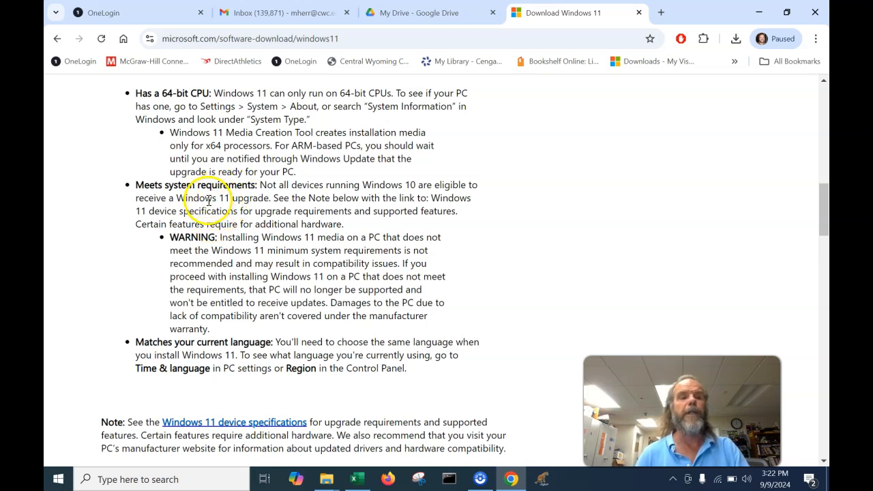
{"action": "scroll", "coordinate": [211, 210], "scroll_direction": "down", "scroll_amount": 5}
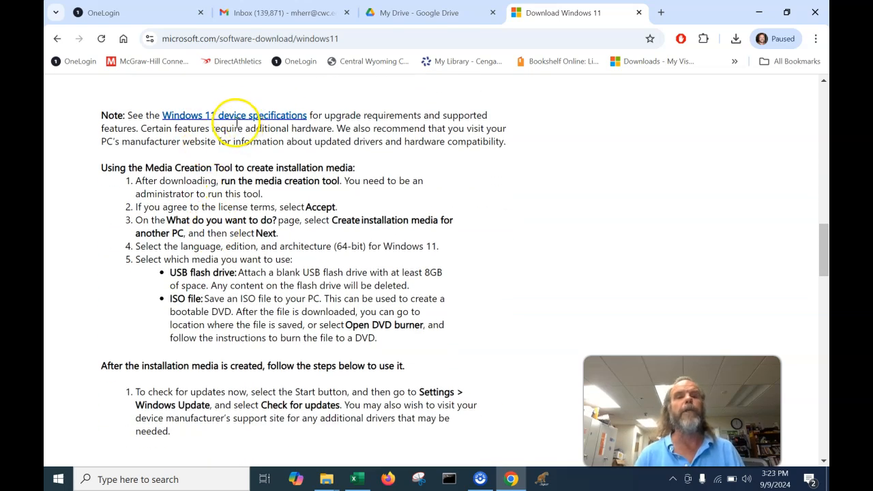
- Open the Windows 11 device specifications and examine the minimum system requirements
{"action": "left_click", "coordinate": [237, 116]}
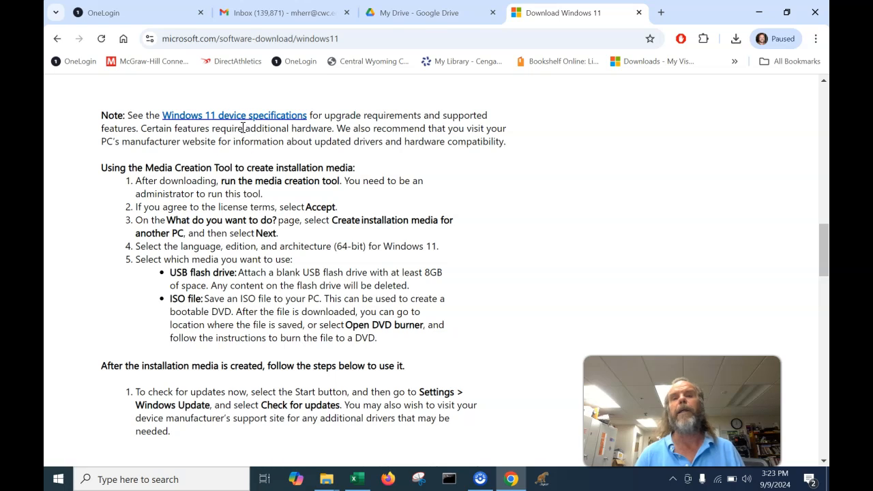
{"action": "left_click", "coordinate": [239, 118]}
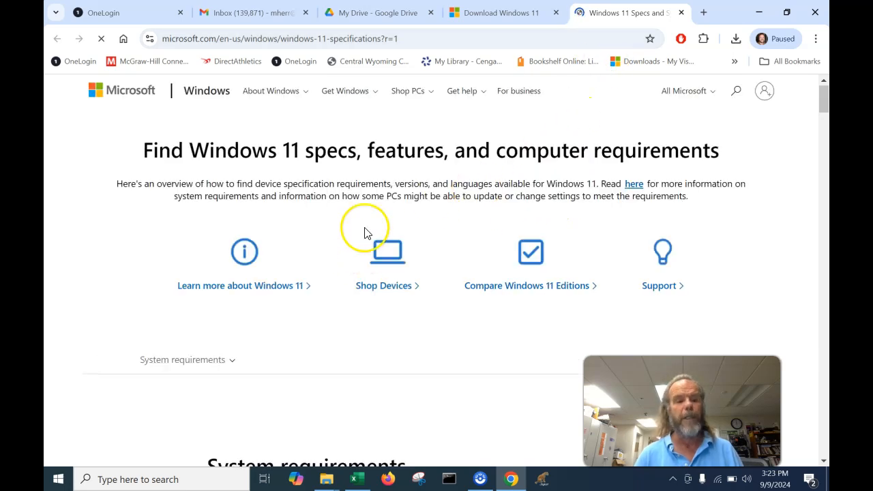
{"action": "scroll", "coordinate": [282, 236], "scroll_direction": "down", "scroll_amount": 15}
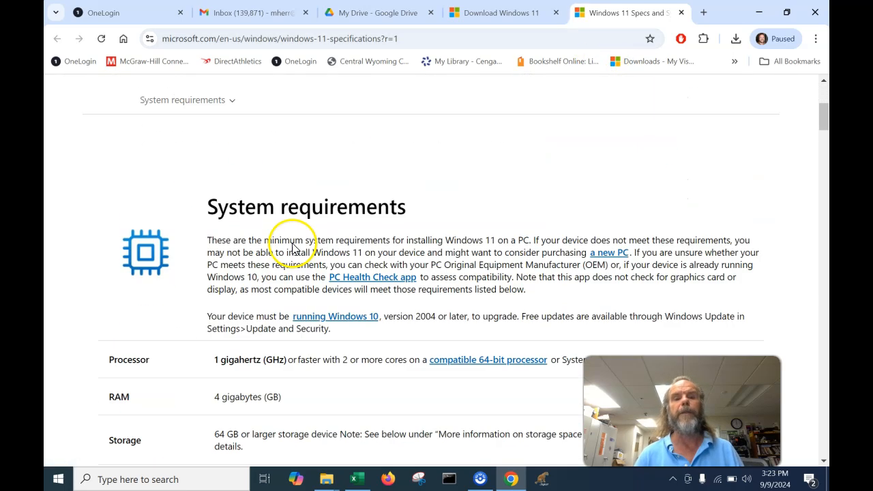
- Return to the Download Windows 11 page and save the media creation tool, MediaCreationTool_Win11_23H2, to the Downloads folder
{"action": "left_click", "coordinate": [498, 12]}
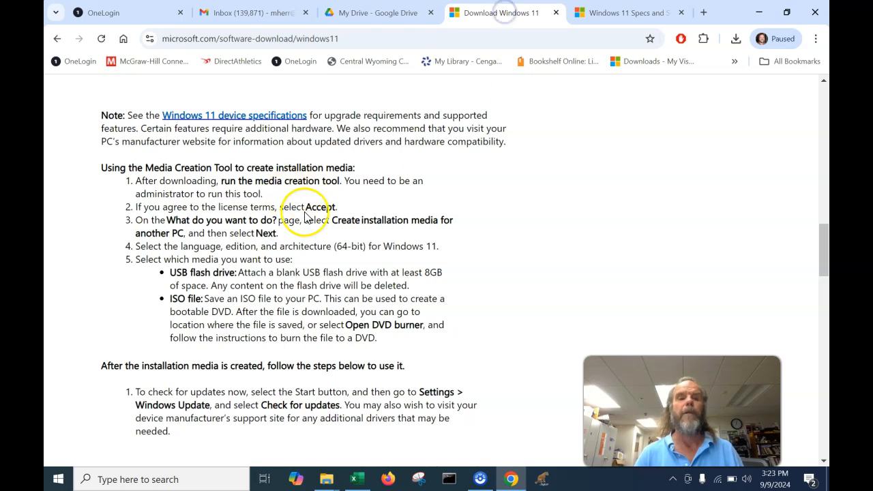
{"action": "scroll", "coordinate": [218, 251], "scroll_direction": "down", "scroll_amount": 12}
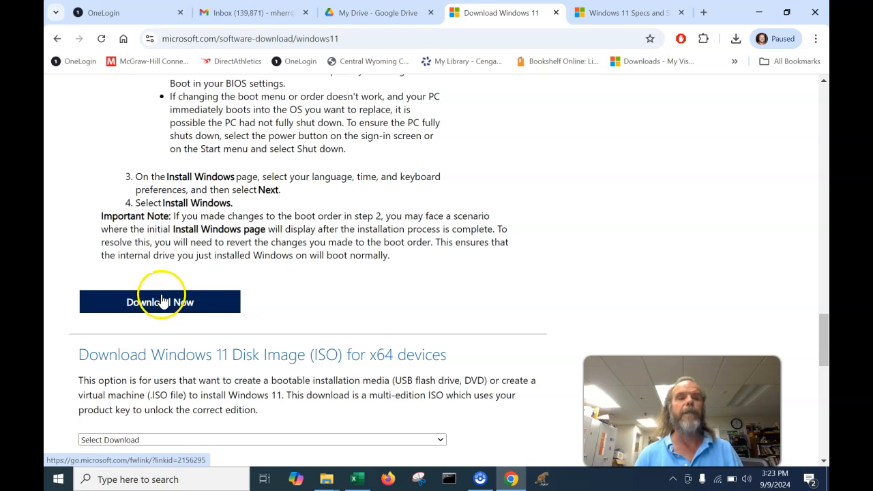
{"action": "left_click", "coordinate": [163, 303]}
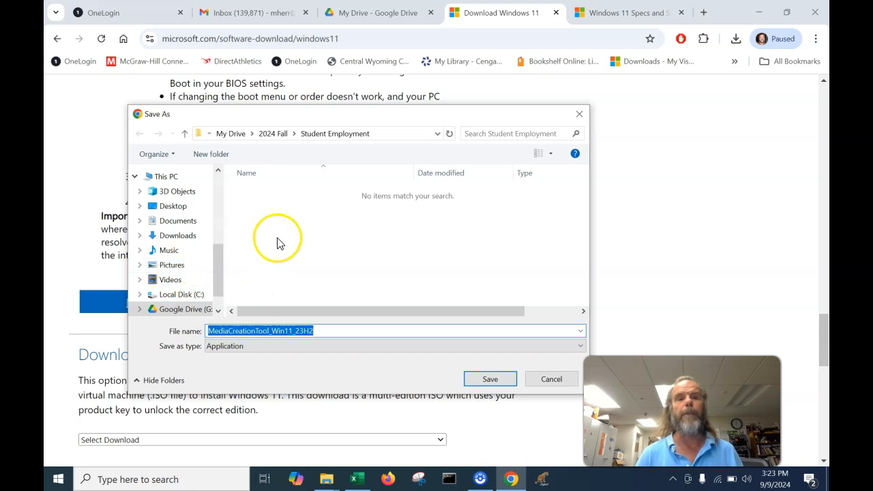
{"action": "left_click", "coordinate": [179, 238]}
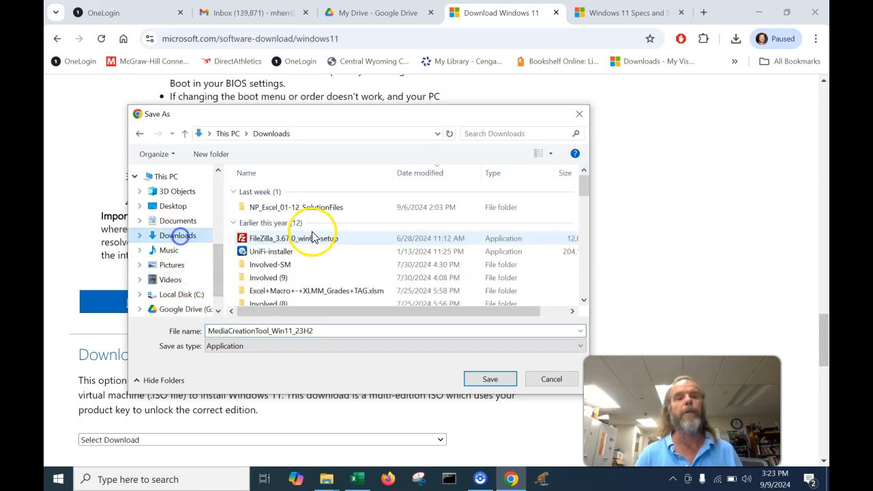
{"action": "left_click", "coordinate": [489, 379]}
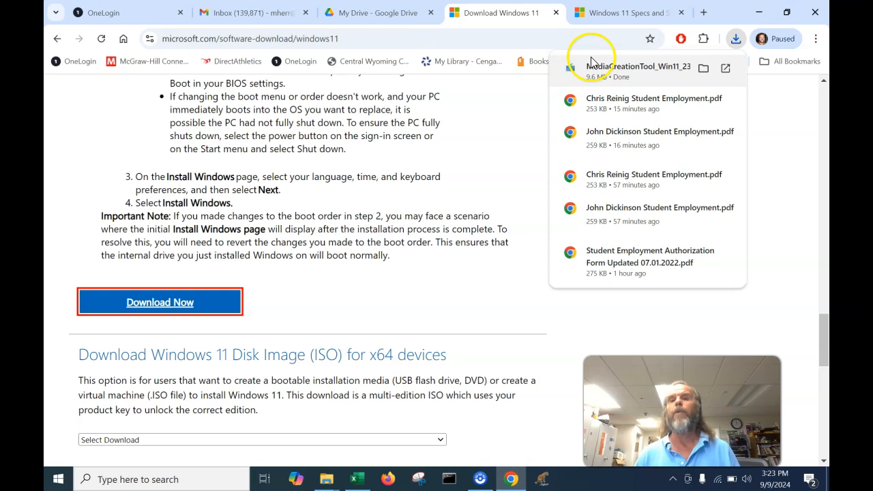
- Run the downloaded media creation tool and accept its license terms after reviewing them to the end
{"action": "left_click", "coordinate": [634, 71]}
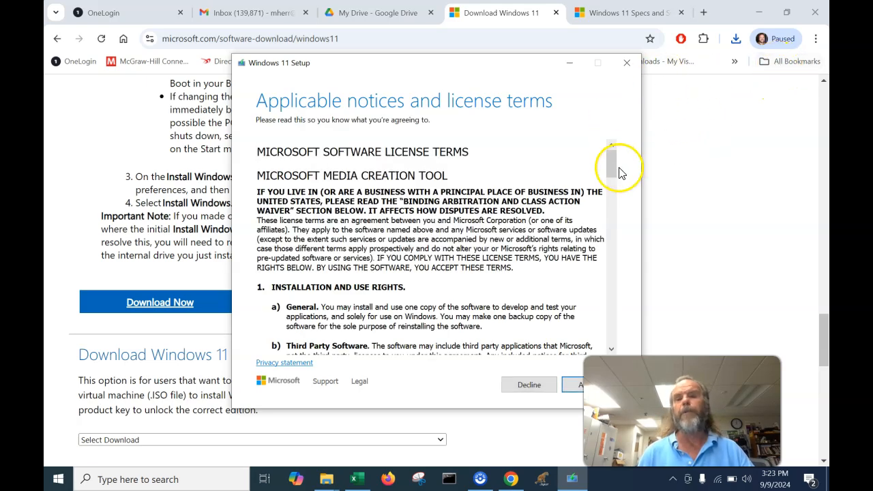
{"action": "left_click_drag", "start_coordinate": [613, 167], "coordinate": [614, 350]}
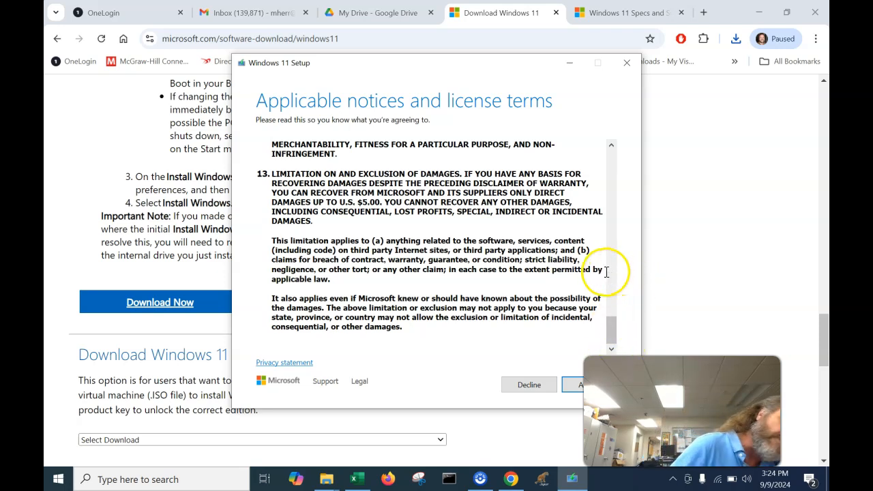
{"action": "left_click", "coordinate": [570, 386]}
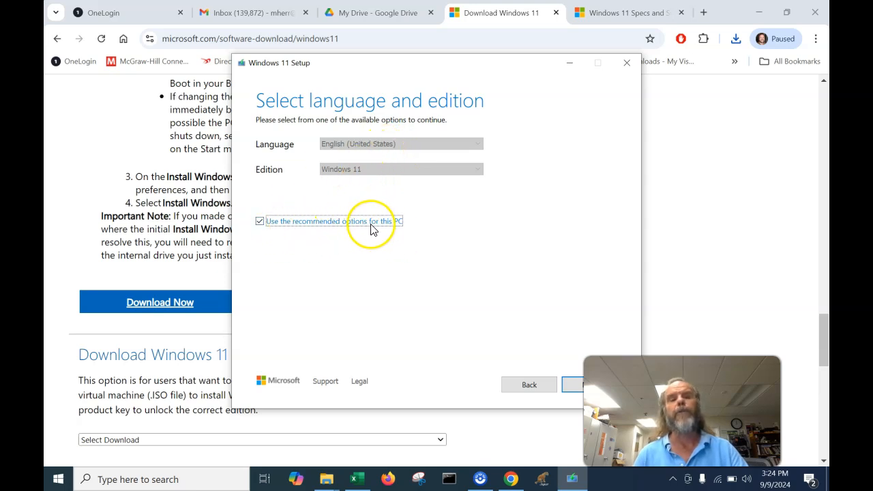
- Turn off the recommended options for this PC and continue with English (United States) and the Windows 11 edition
{"action": "left_click", "coordinate": [260, 222]}
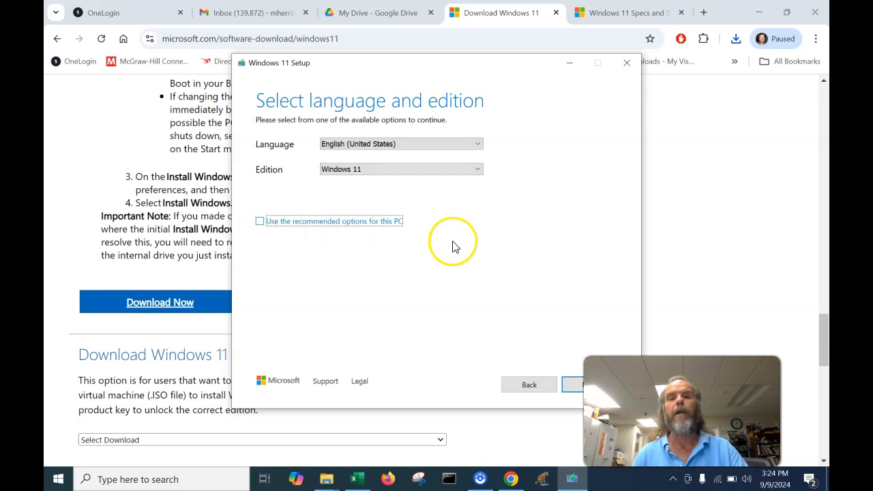
{"action": "left_click", "coordinate": [576, 387]}
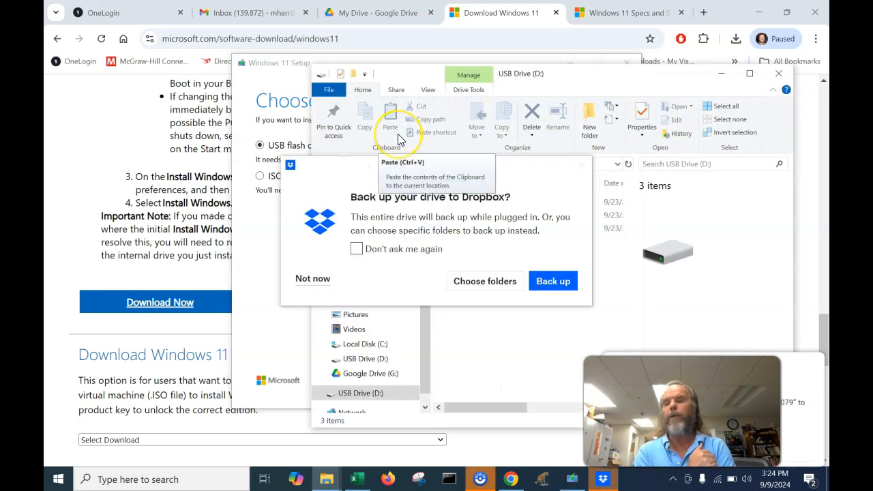
- Decline the Dropbox backup of the inserted USB drive and move its File Explorer window clear of Windows 11 Setup
{"action": "left_click", "coordinate": [579, 167]}
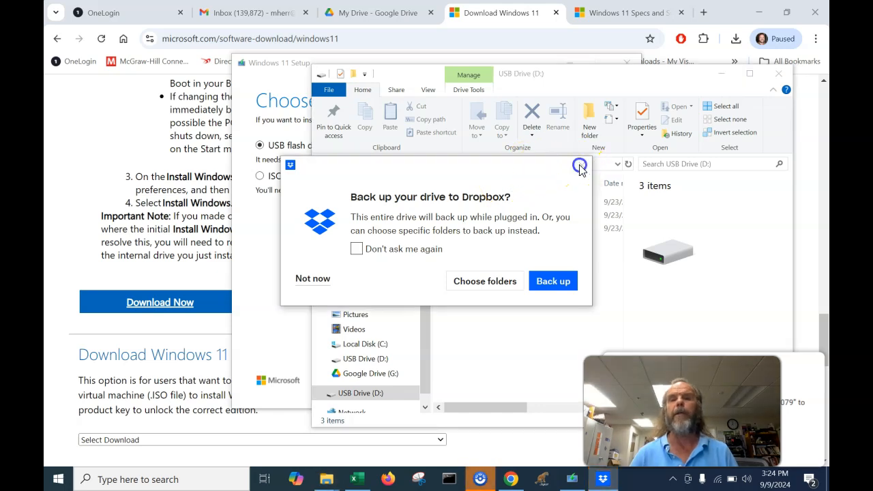
{"action": "left_click", "coordinate": [313, 278]}
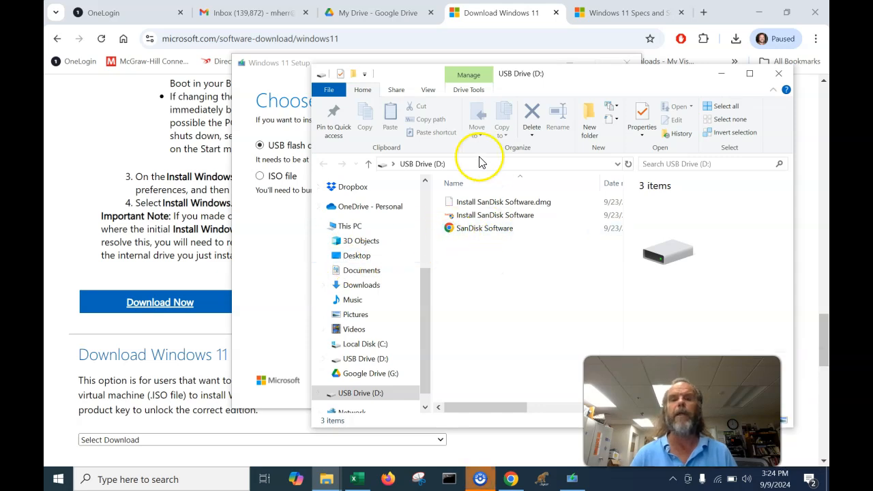
{"action": "left_click_drag", "start_coordinate": [579, 85], "coordinate": [577, 88]}
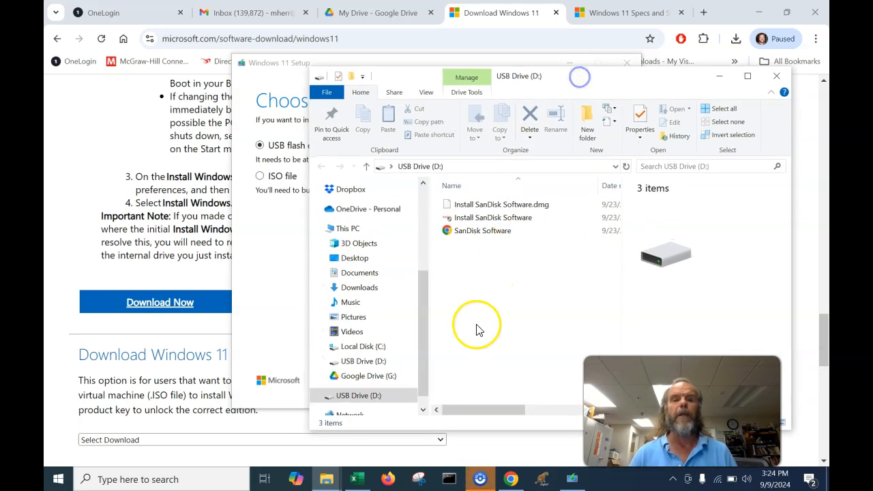
{"action": "left_click_drag", "start_coordinate": [423, 322], "coordinate": [423, 333]}
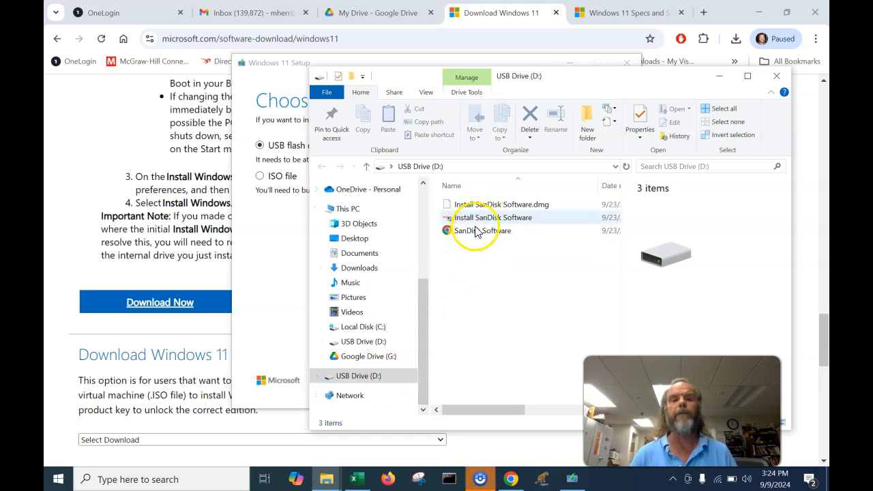
{"action": "left_click_drag", "start_coordinate": [588, 89], "coordinate": [408, 80]}
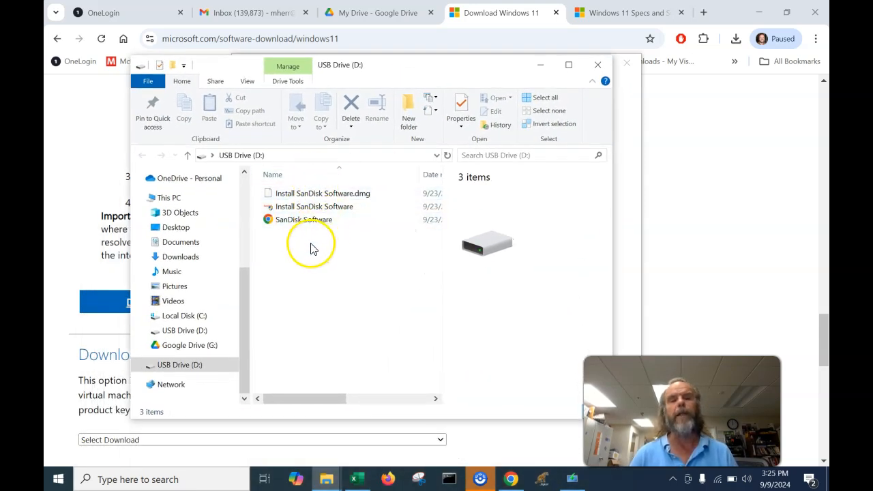
{"action": "left_click_drag", "start_coordinate": [543, 73], "coordinate": [635, 80]}
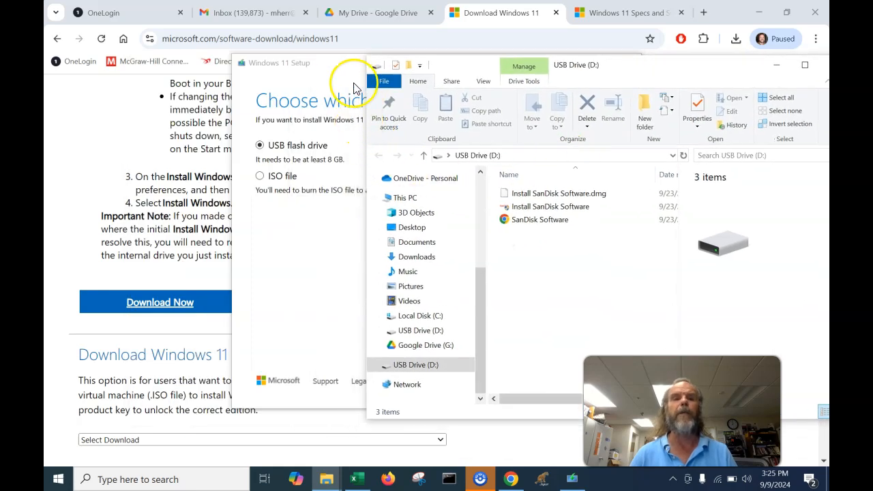
- Create the Windows 11 installation media on USB flash drive D: and finish the setup wizard
{"action": "left_click", "coordinate": [339, 71]}
{"action": "left_click_drag", "start_coordinate": [339, 71], "coordinate": [211, 69]}
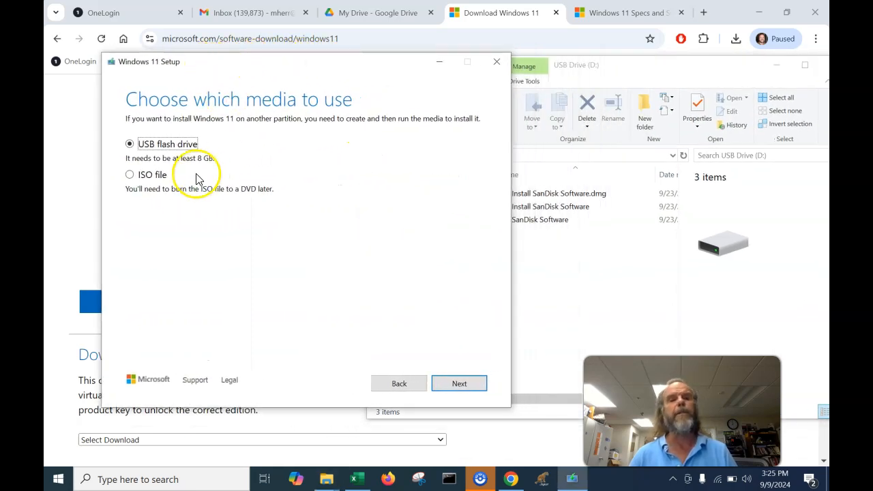
{"action": "left_click", "coordinate": [461, 386]}
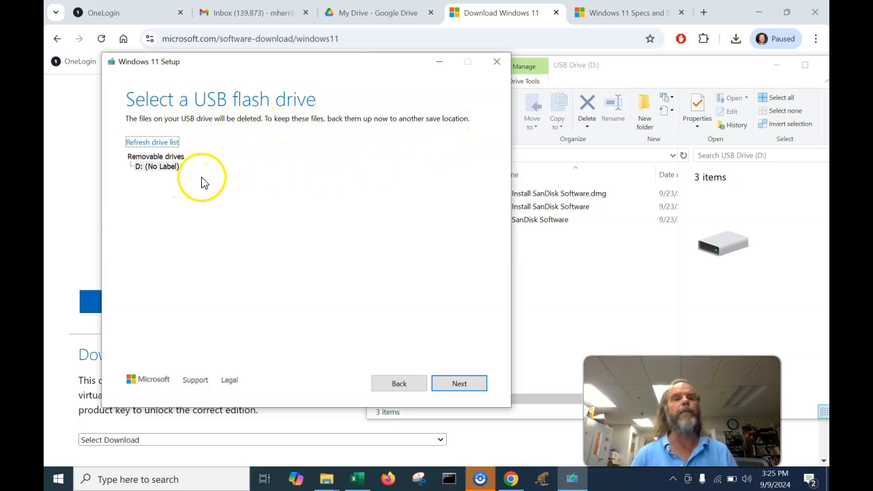
{"action": "left_click", "coordinate": [468, 385]}
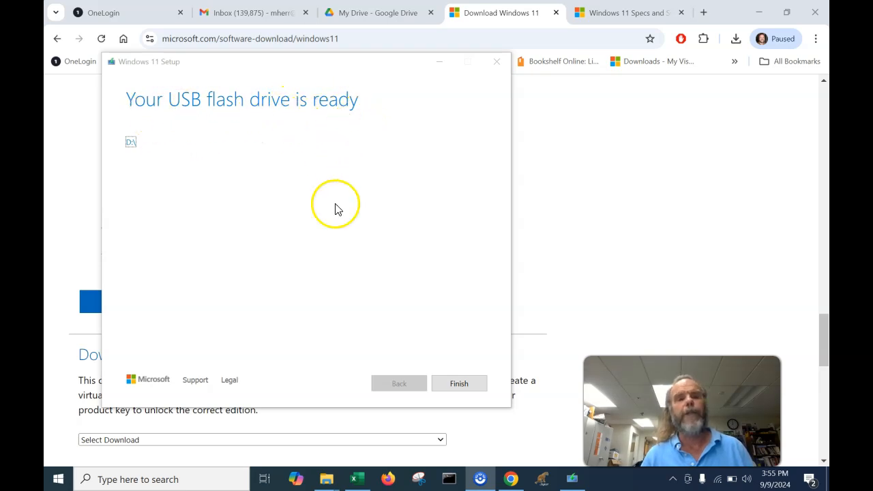
{"action": "left_click", "coordinate": [473, 386]}
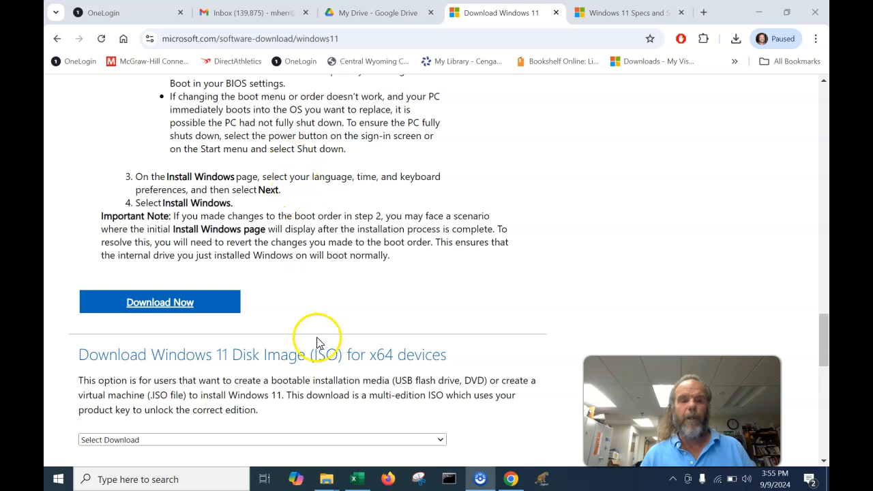
- Switch to File Explorer and open the ESD-USB (D:) drive to examine the installation files on it
{"action": "mouse_move", "coordinate": [336, 480]}
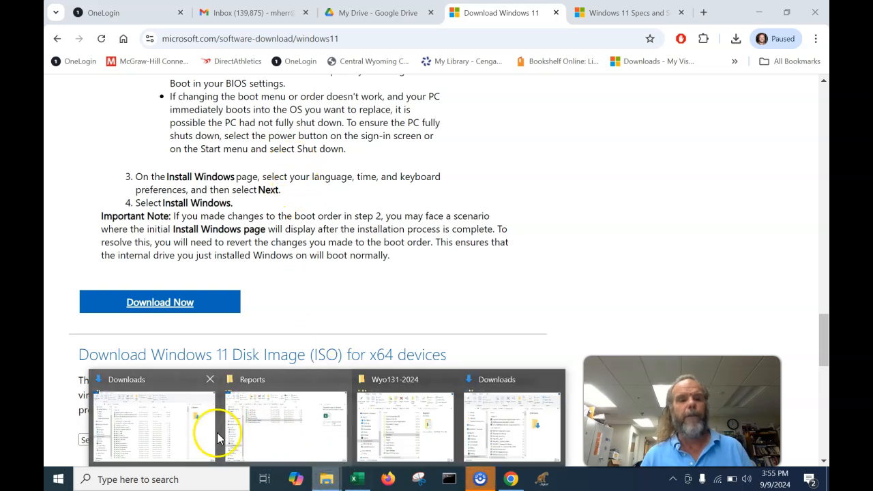
{"action": "left_click", "coordinate": [189, 414]}
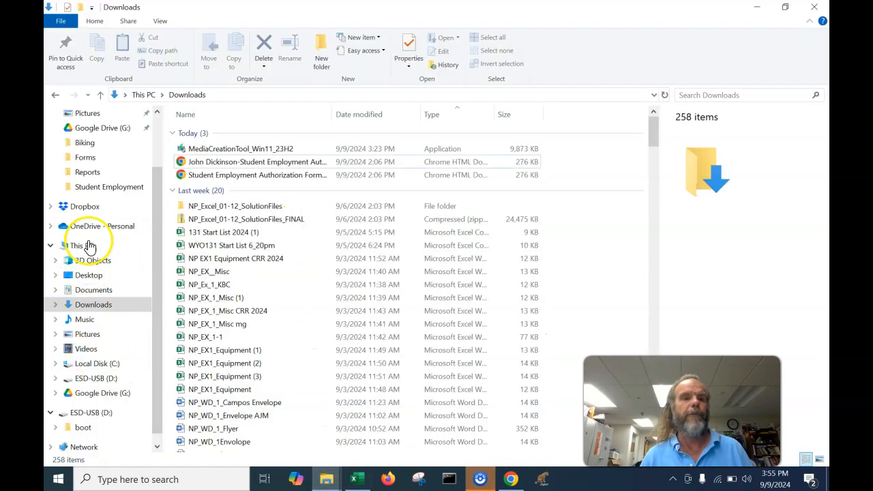
{"action": "left_click", "coordinate": [92, 245]}
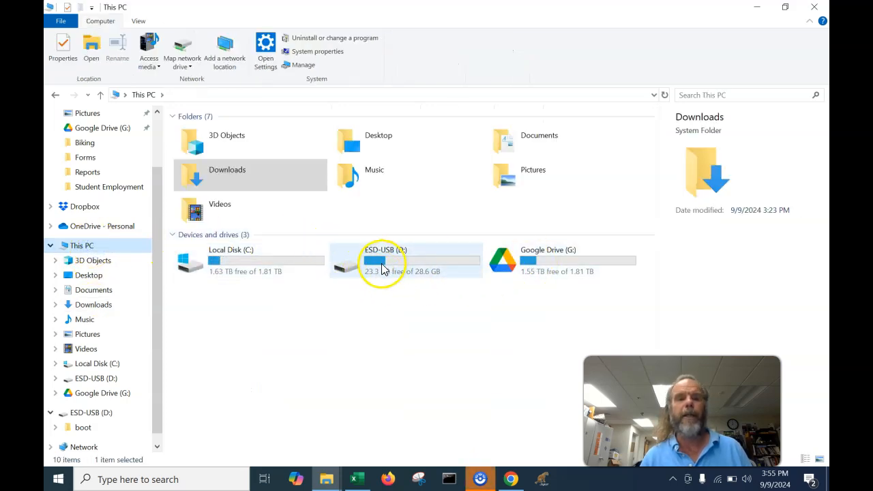
{"action": "left_click", "coordinate": [385, 268]}
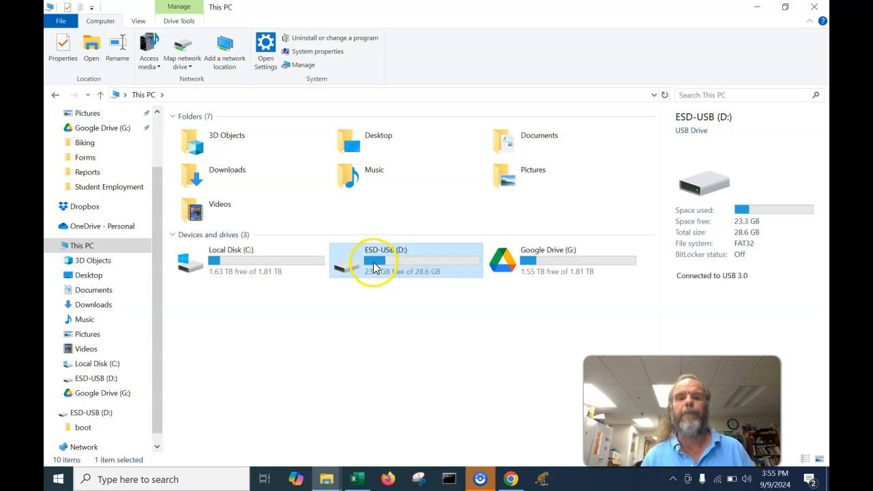
{"action": "double_click", "coordinate": [379, 265]}
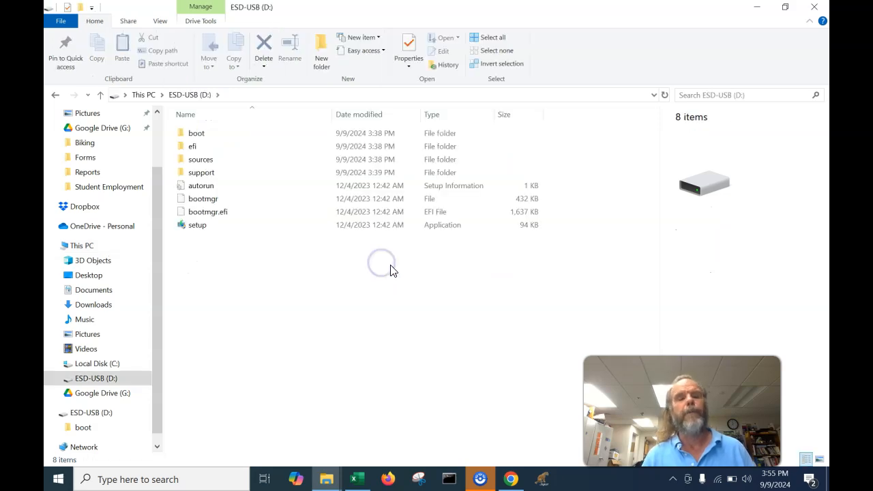